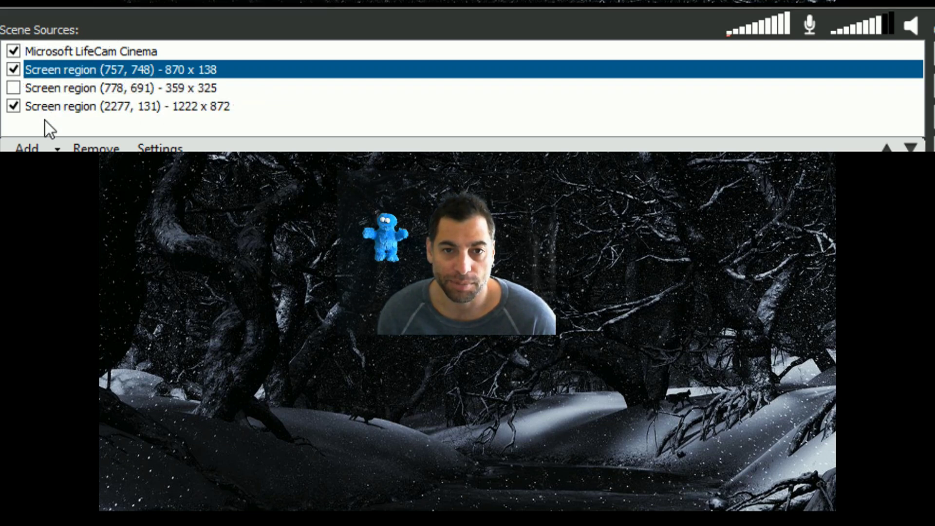
- Show the third screen region and set the Microsoft LifeCam Cinema's Chroma Key to None
left_click(13, 89)
double_click(46, 53)
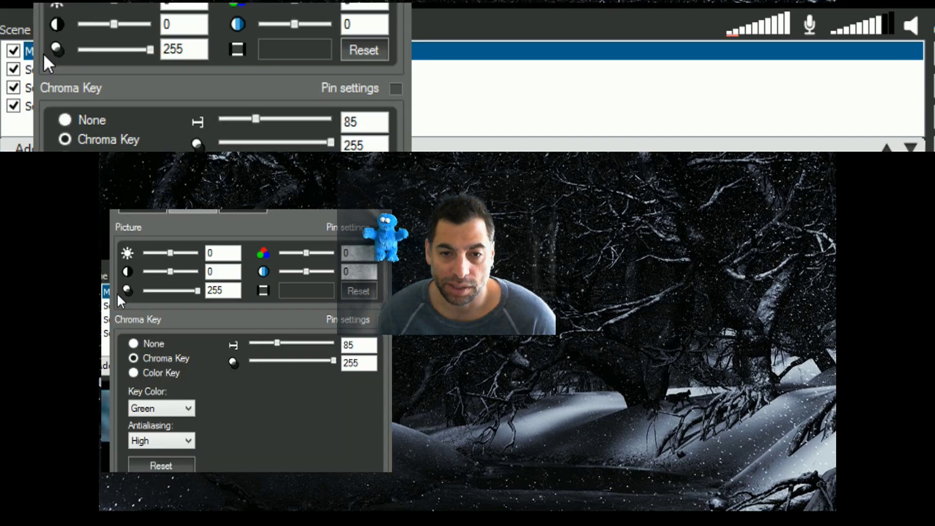
left_click_drag(44, 69, 45, 55)
double_click(37, 51)
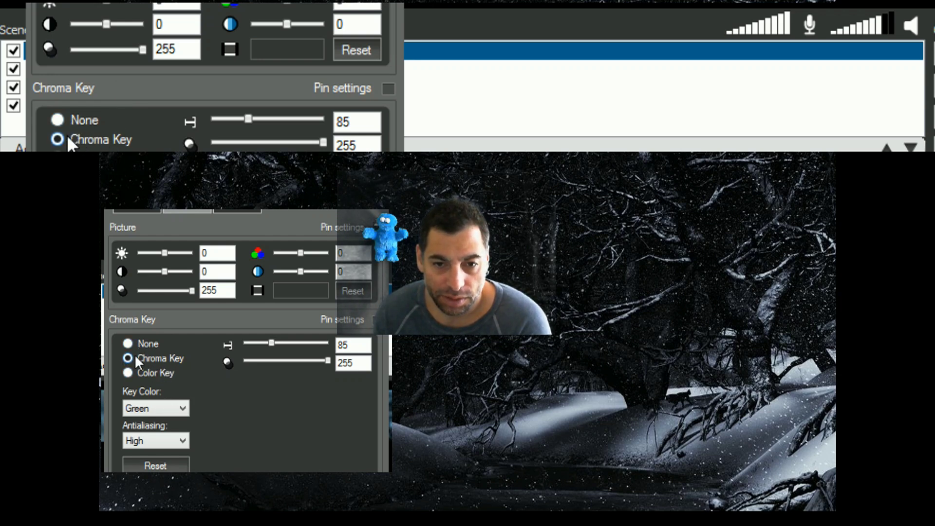
left_click(129, 343)
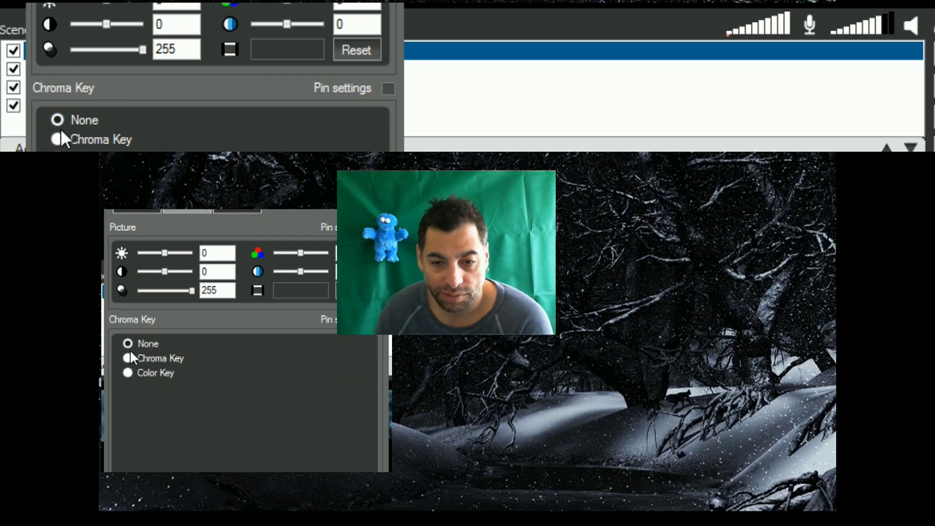
- Re-enable Chroma Key, trying Red and Blue key colours before settling on Green
left_click(142, 357)
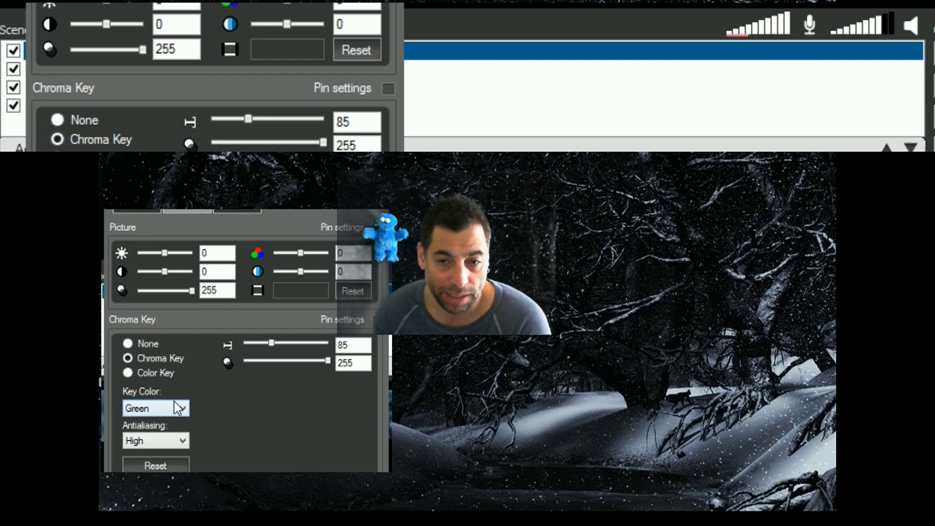
left_click(184, 410)
left_click(157, 432)
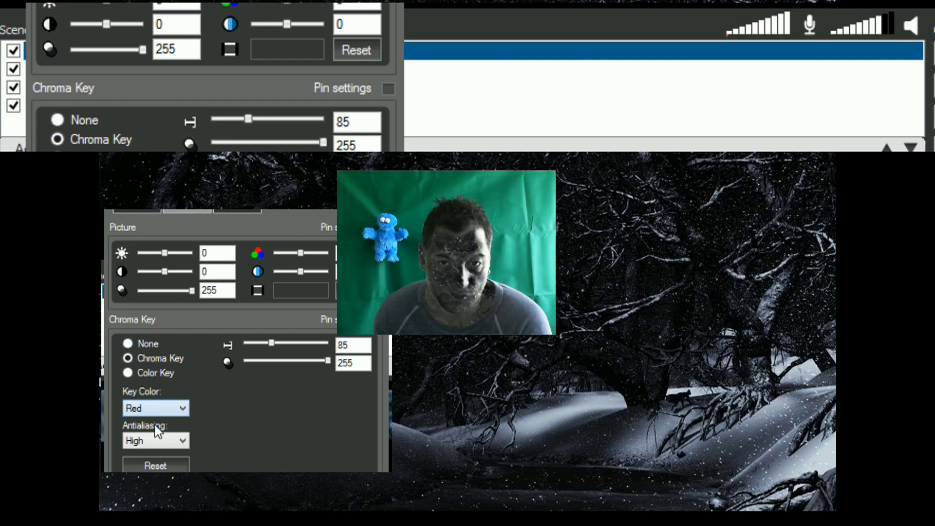
left_click(177, 408)
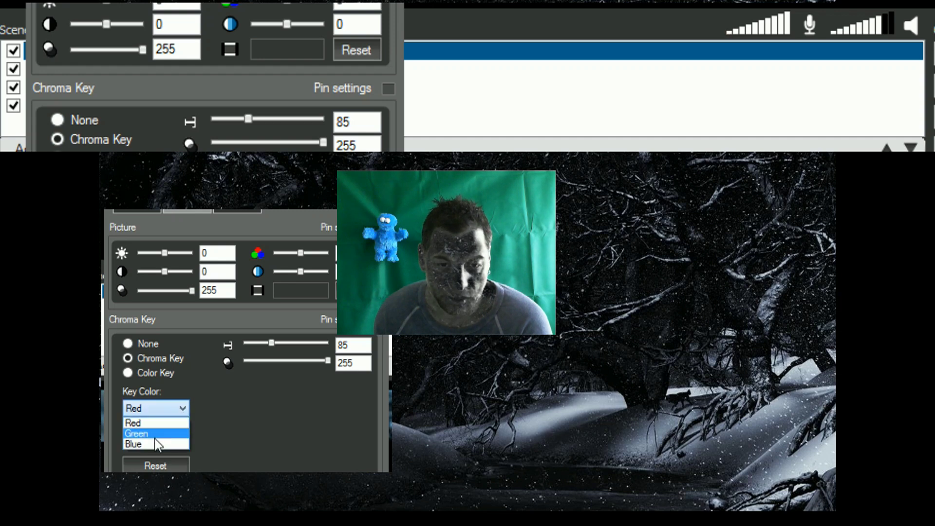
left_click(158, 441)
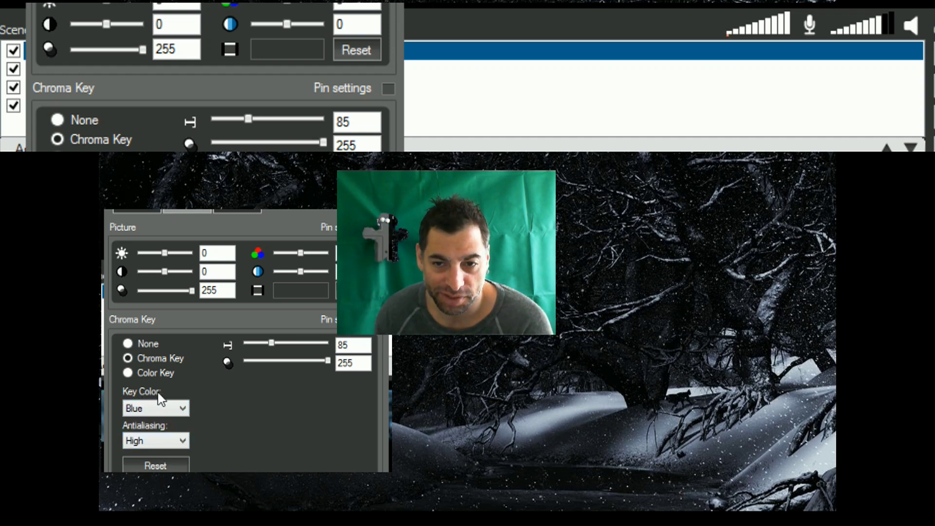
left_click(185, 411)
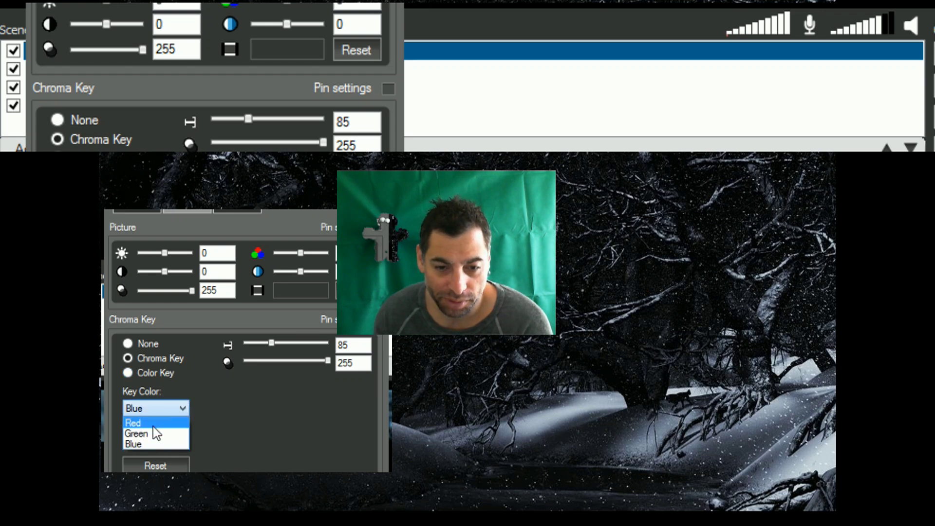
left_click(153, 426)
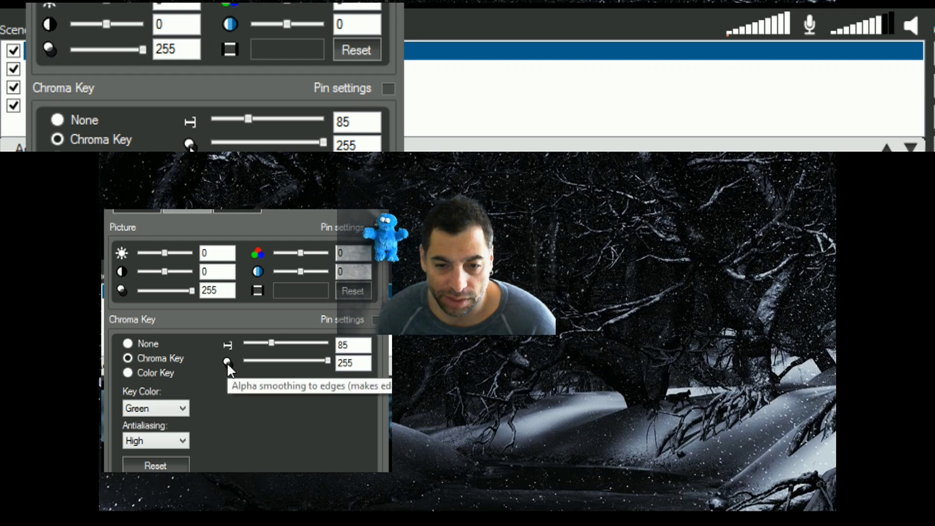
- Drag the key's alpha smoothing down to 0, then back up to 121
left_click_drag(329, 361, 225, 368)
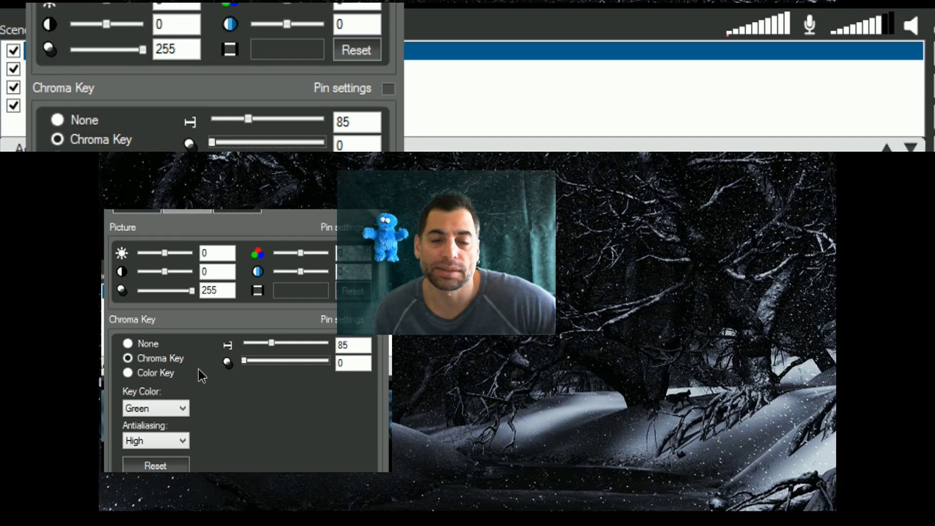
left_click_drag(243, 362, 358, 366)
- Reopen the LifeCam settings and lower the Chroma Key tolerance from 85 to 43
key("Return")
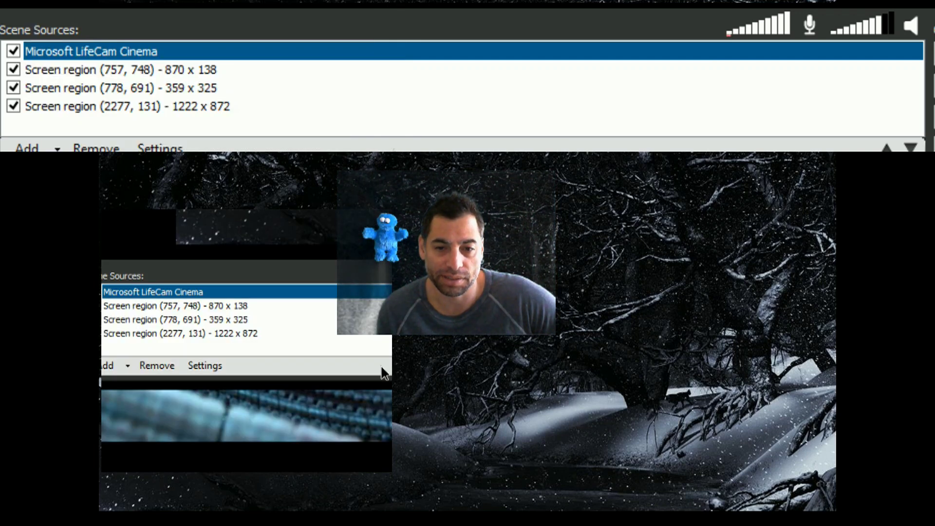
double_click(33, 57)
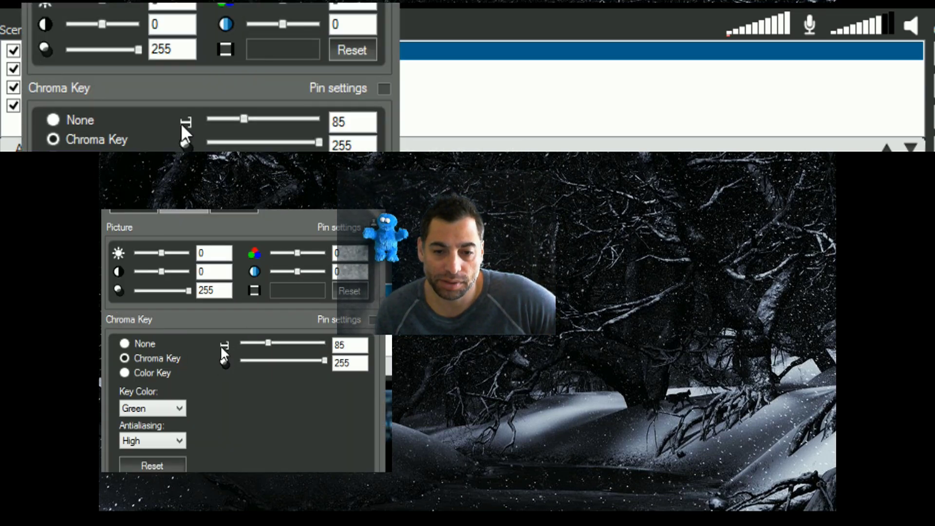
left_click_drag(268, 343, 238, 344)
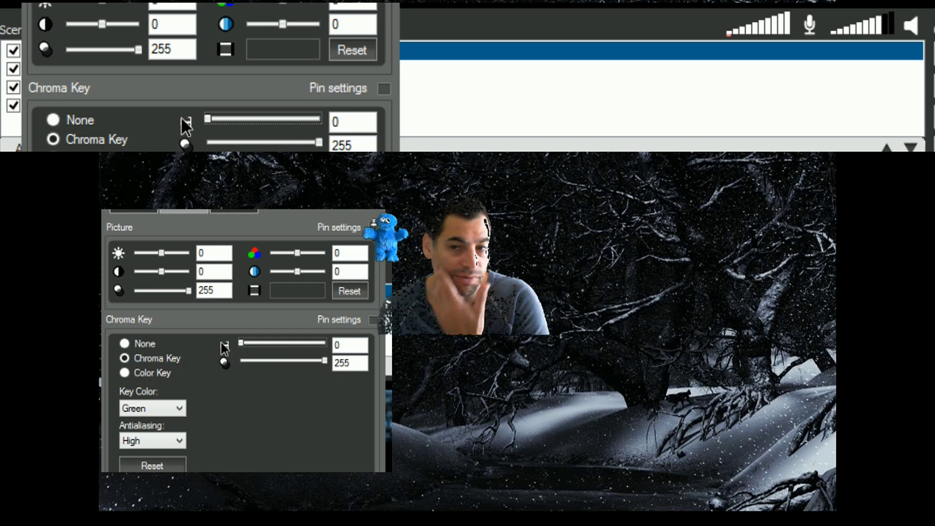
mouse_move(242, 345)
left_mouse_down()
mouse_move(264, 344)
mouse_move(248, 345)
mouse_move(255, 344)
left_mouse_up()
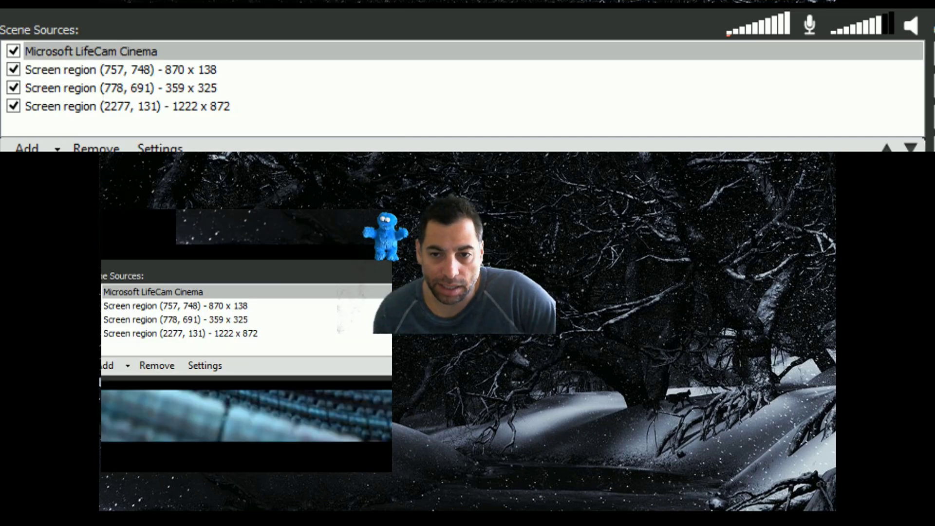
- Untick the mirrored Screen region source and reselect the LifeCam webcam source in the scene
left_click(13, 88)
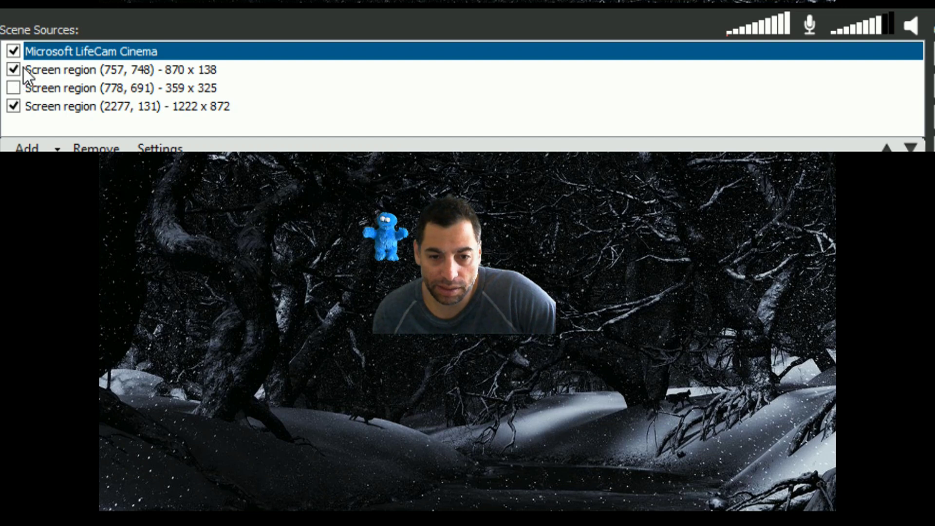
left_click(30, 71)
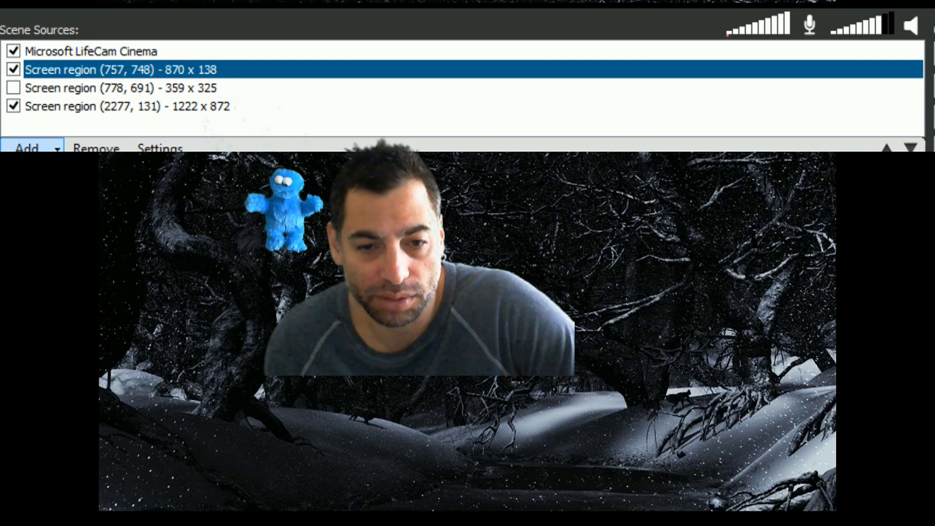
left_click(27, 148)
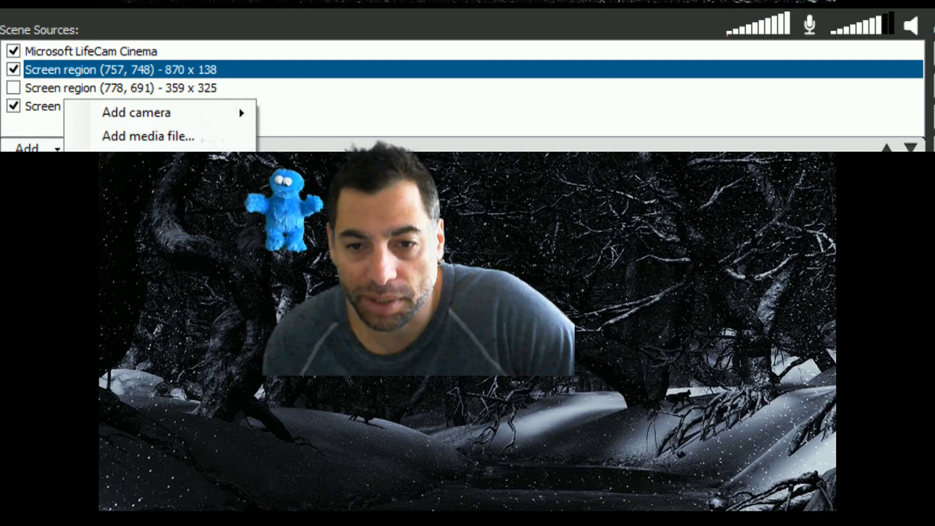
key("Escape")
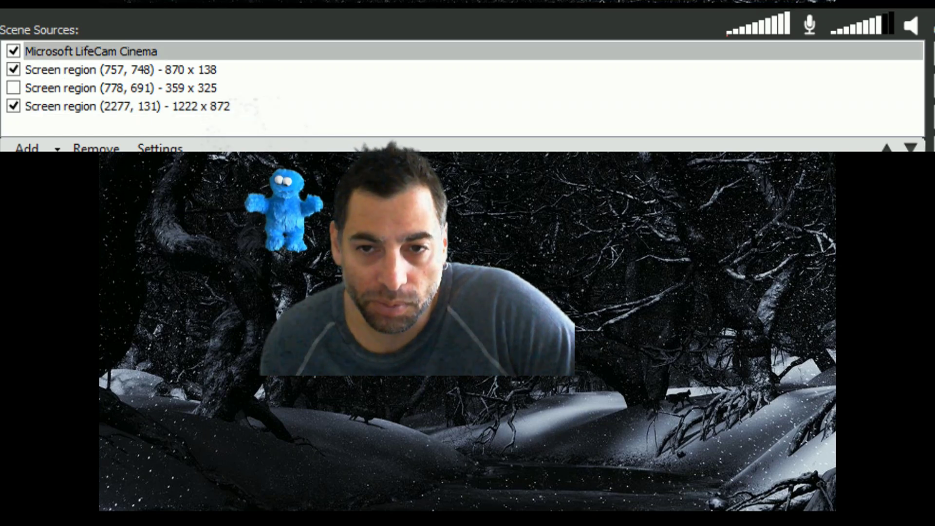
left_click(127, 106)
left_click(91, 52)
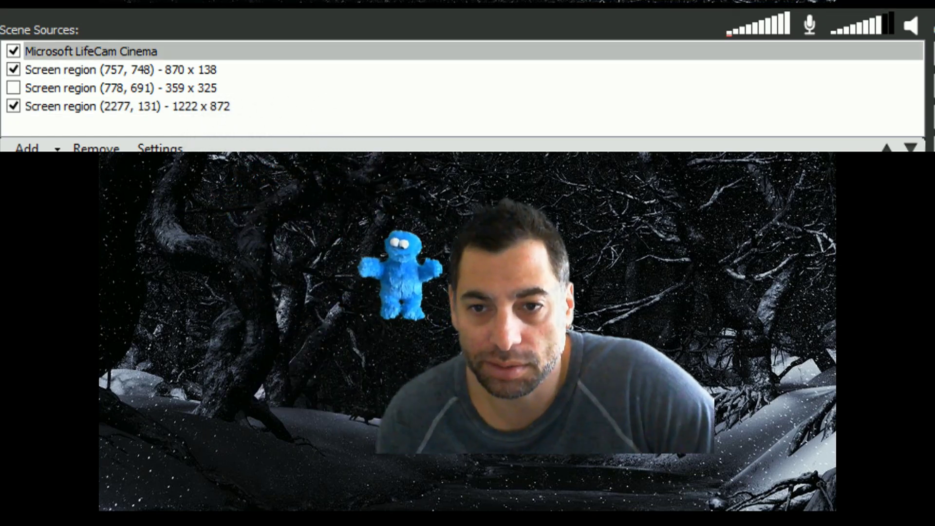
left_click(98, 49)
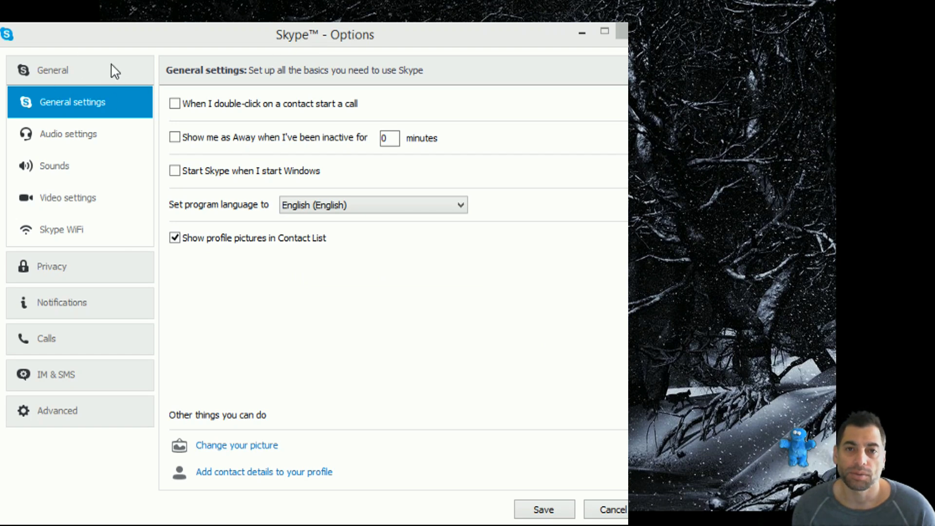
- In Skype's Video settings, try Microsoft LifeCam Cinema, then pick XSplitBroadcaster as the webcam
left_click(54, 202)
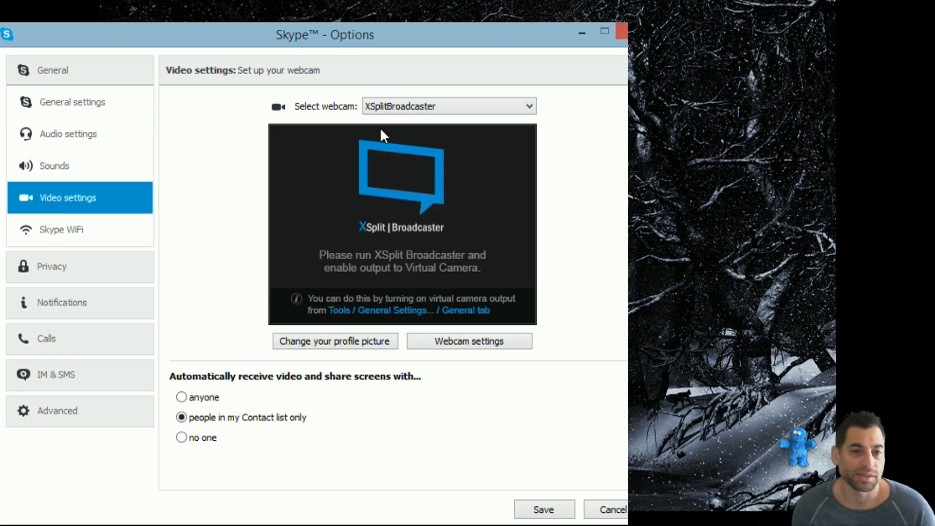
left_click(529, 107)
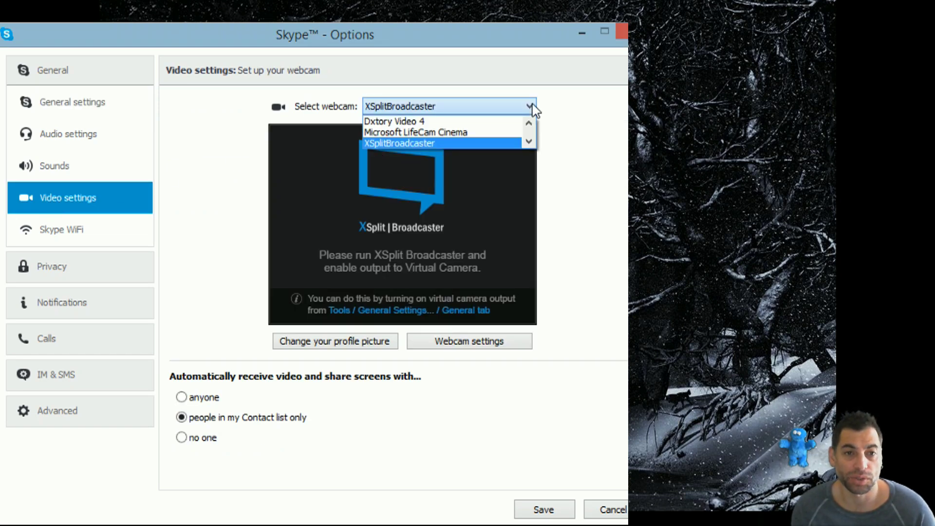
left_click(478, 132)
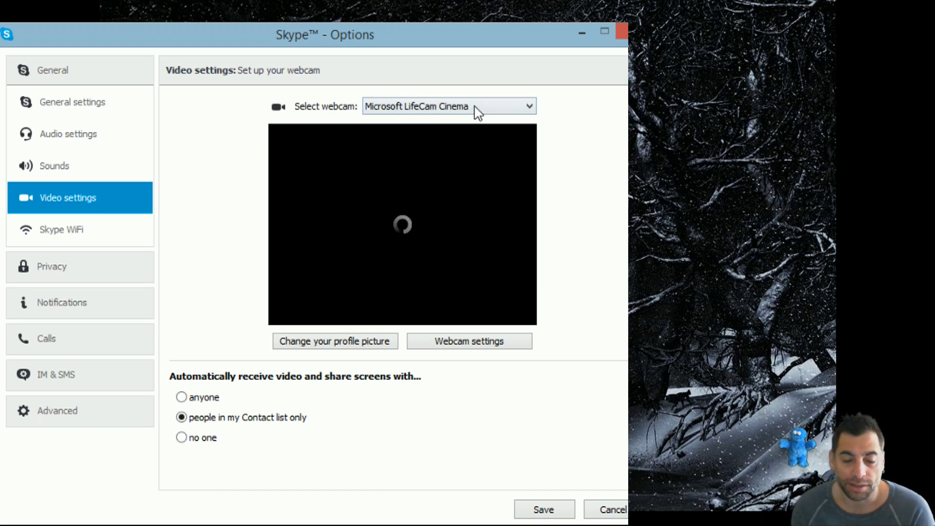
left_click(529, 107)
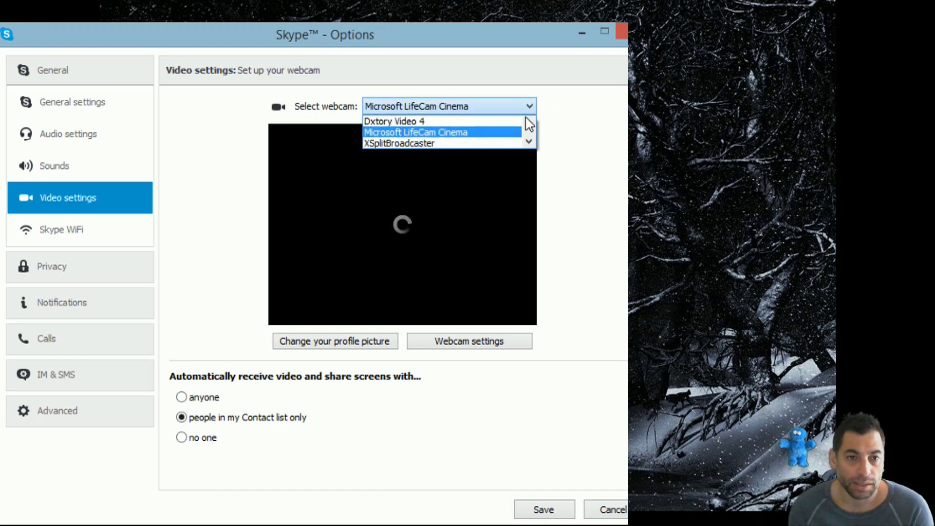
left_click(424, 143)
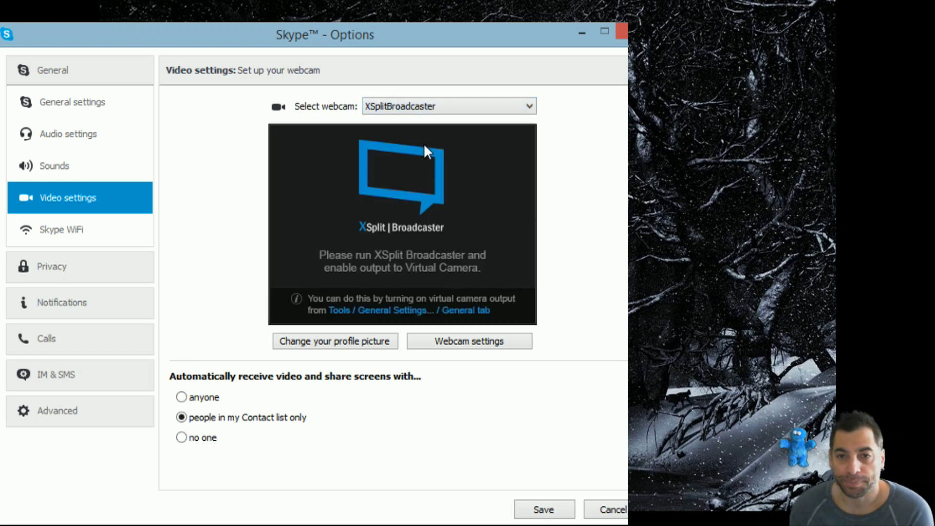